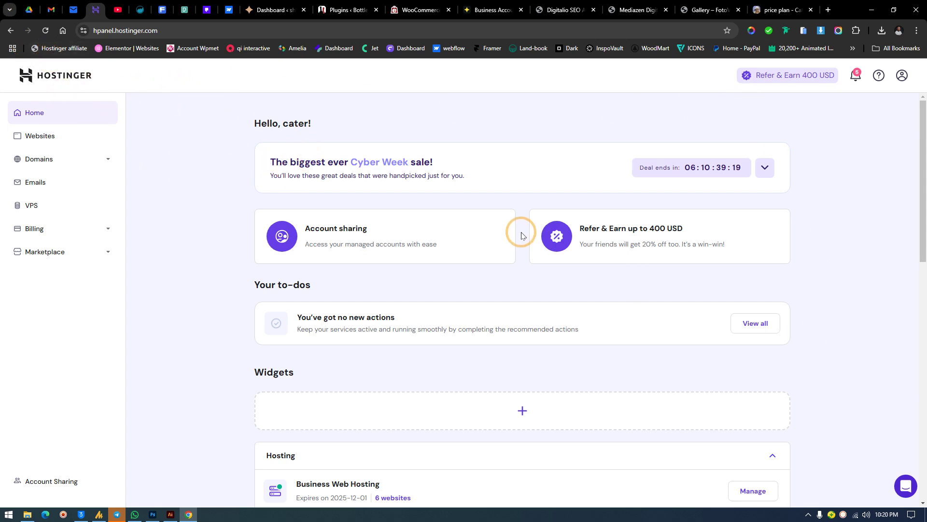
# Review the list of six websites on the hosting plan, then dismiss it.
pyautogui.scroll(-8, 518, 232)
pyautogui.scroll(2, 362, 144)
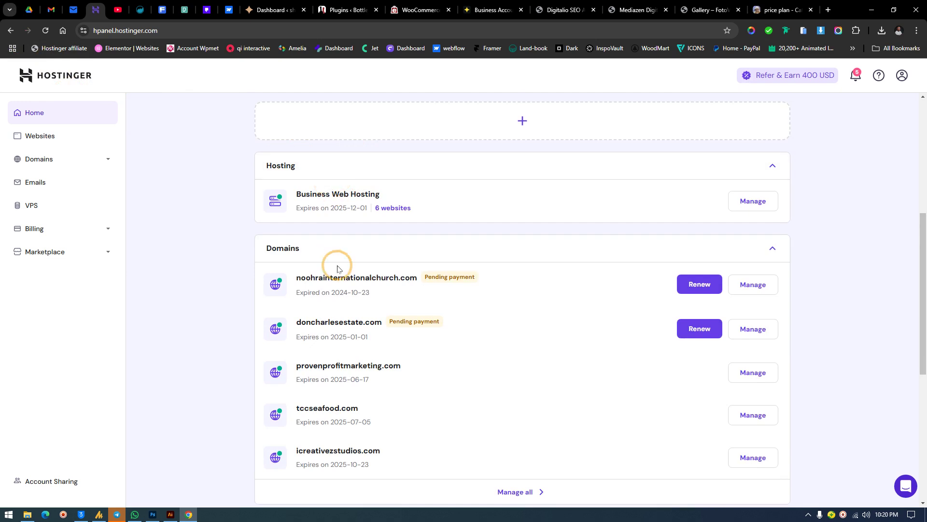
pyautogui.click(396, 209)
pyautogui.click(582, 207)
pyautogui.scroll(5, 553, 203)
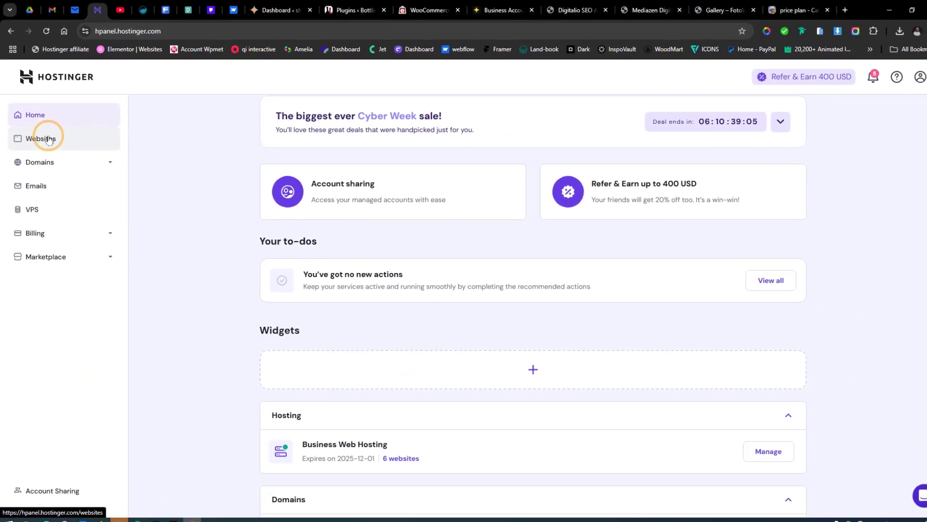
# Go to Websites and open the samaracatering.com dashboard.
pyautogui.click(83, 264)
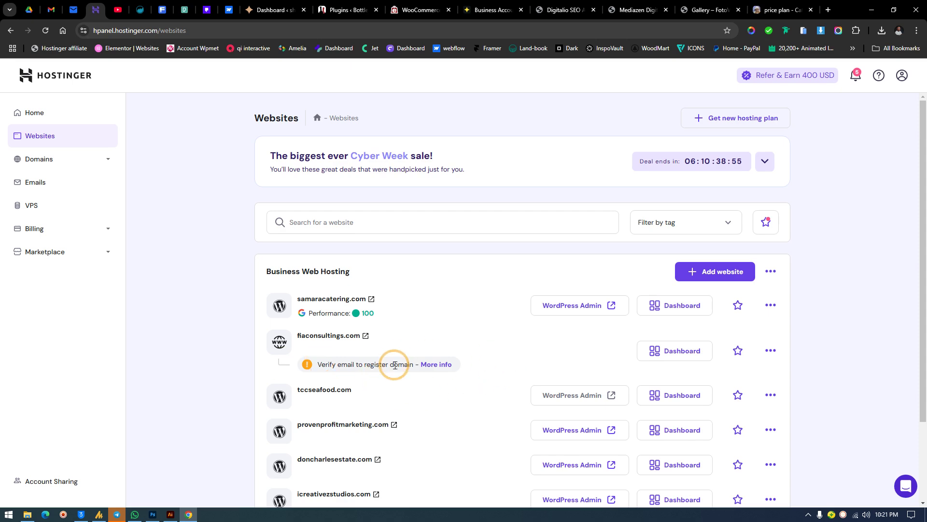
pyautogui.scroll(-2, 466, 360)
pyautogui.scroll(3, 664, 296)
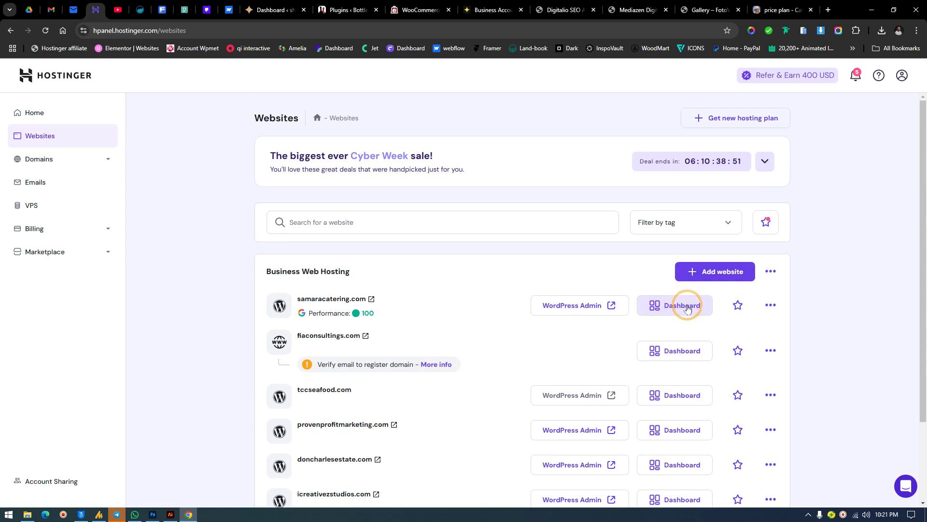
pyautogui.click(689, 310)
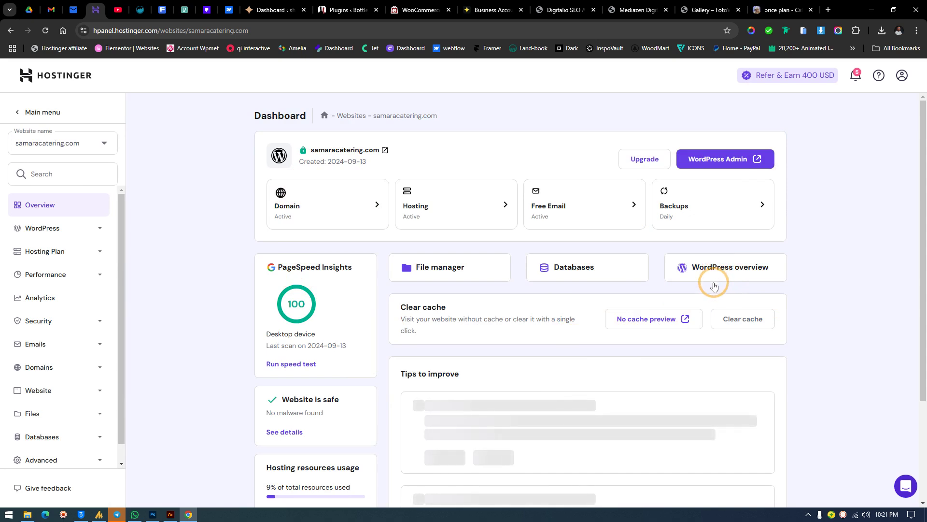
pyautogui.click(714, 285)
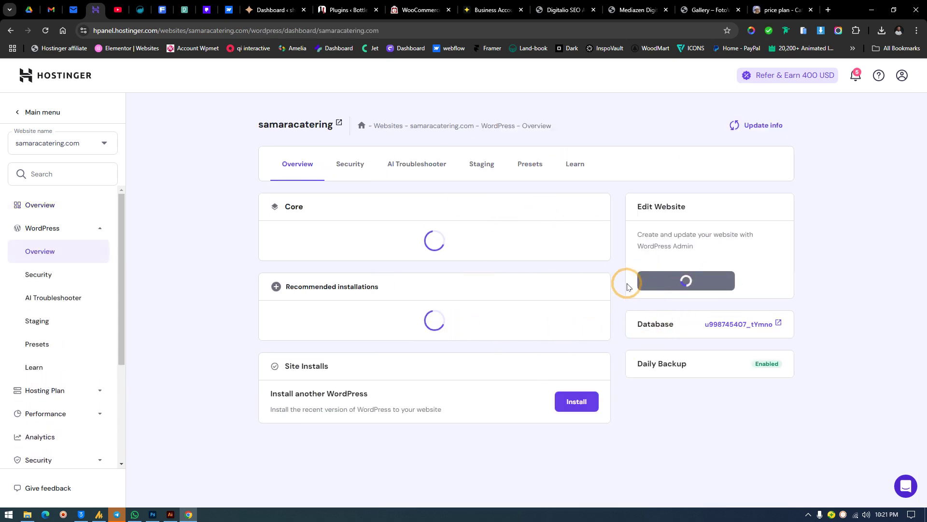
pyautogui.click(10, 32)
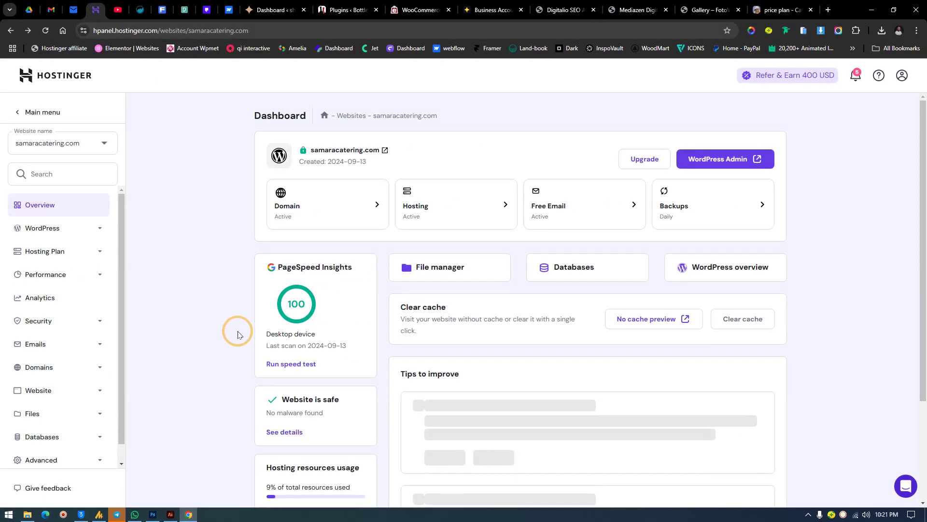
# Open the site's Analytics and compare the Last 7 days, Last 1 hour and Last 24 hours ranges.
pyautogui.click(85, 300)
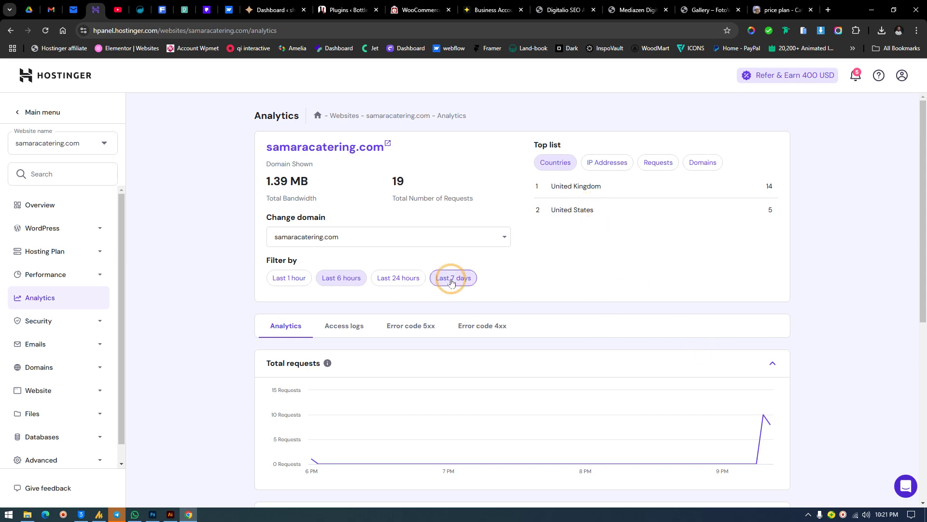
pyautogui.scroll(-5, 451, 277)
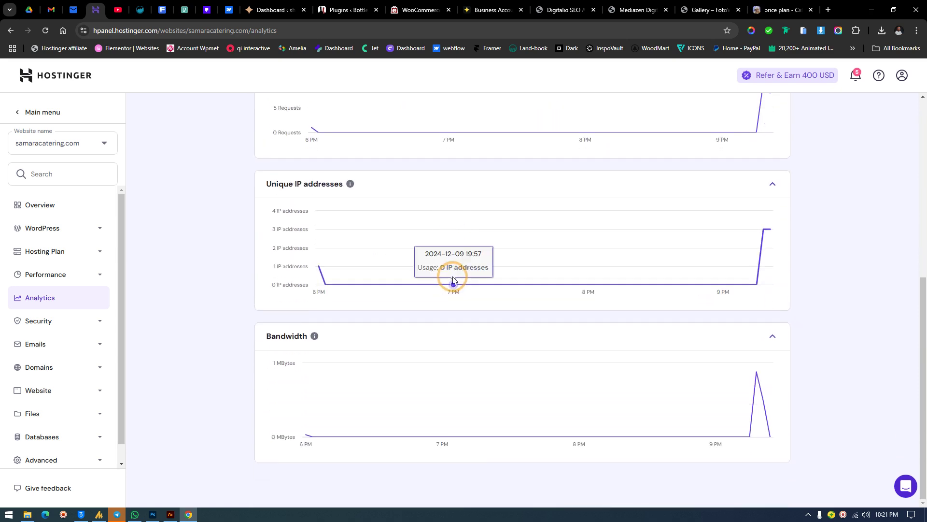
pyautogui.scroll(5, 452, 279)
pyautogui.click(453, 278)
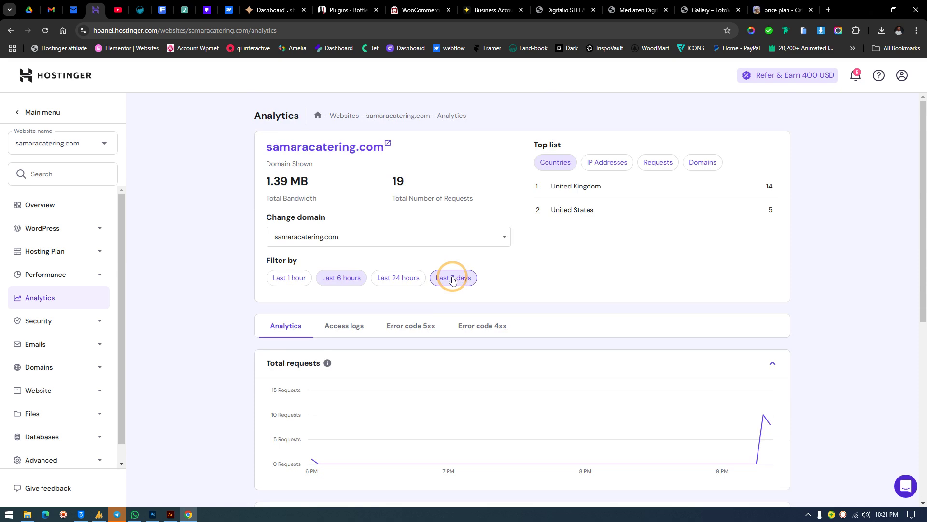
pyautogui.click(288, 280)
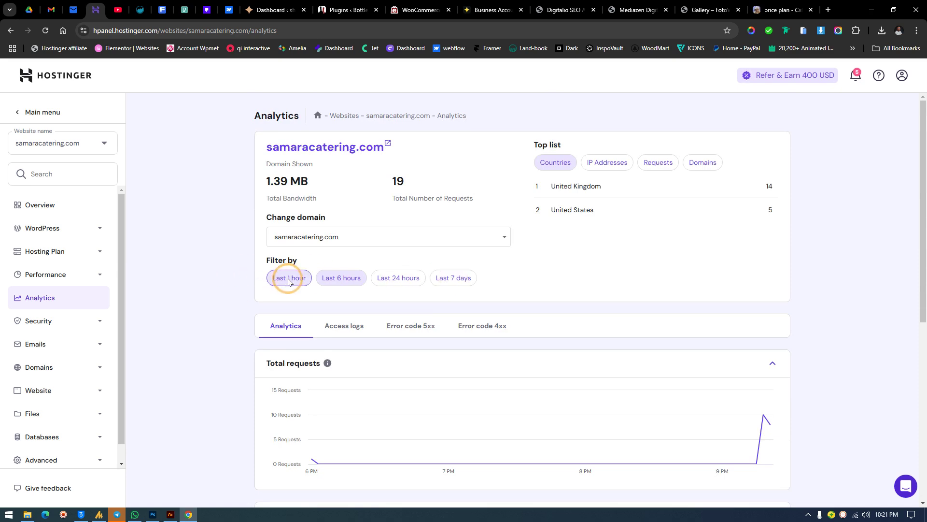
pyautogui.click(380, 278)
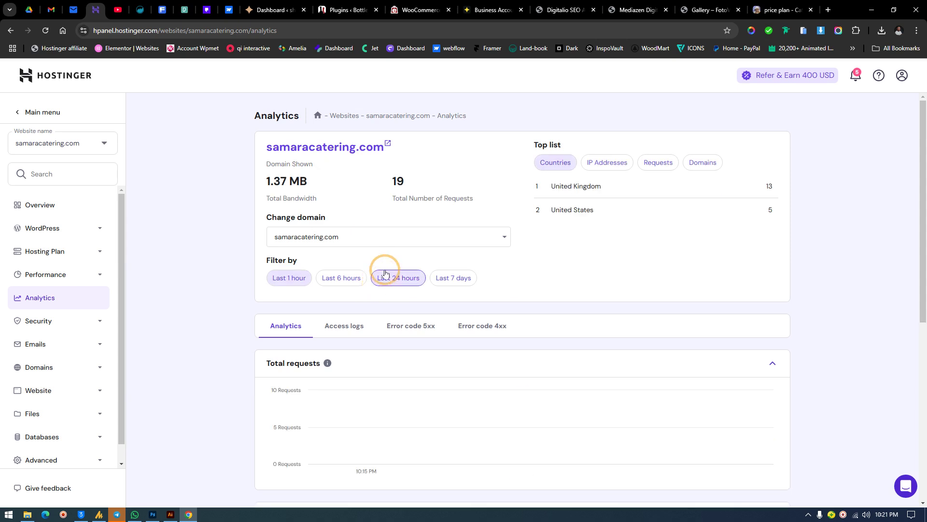
# Highlight the total requests and country request counts, then refresh the last-24-hours statistics.
pyautogui.doubleClick(393, 182)
pyautogui.click(408, 179)
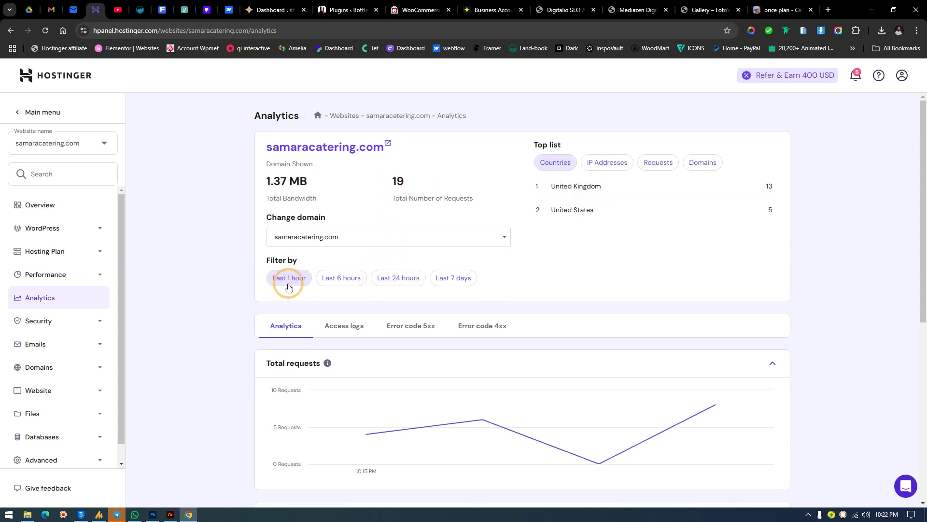
pyautogui.moveTo(765, 190); pyautogui.dragTo(782, 190)
pyautogui.moveTo(764, 220); pyautogui.dragTo(783, 219)
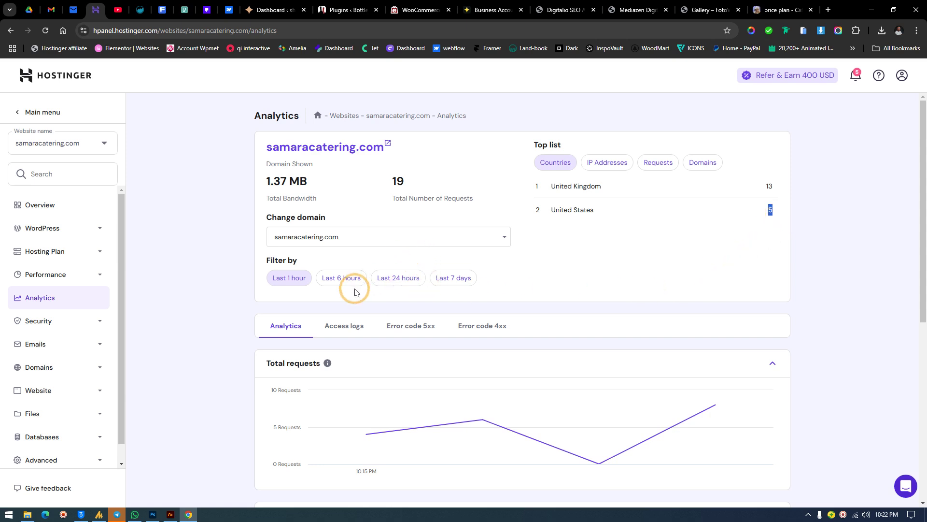
pyautogui.click(393, 280)
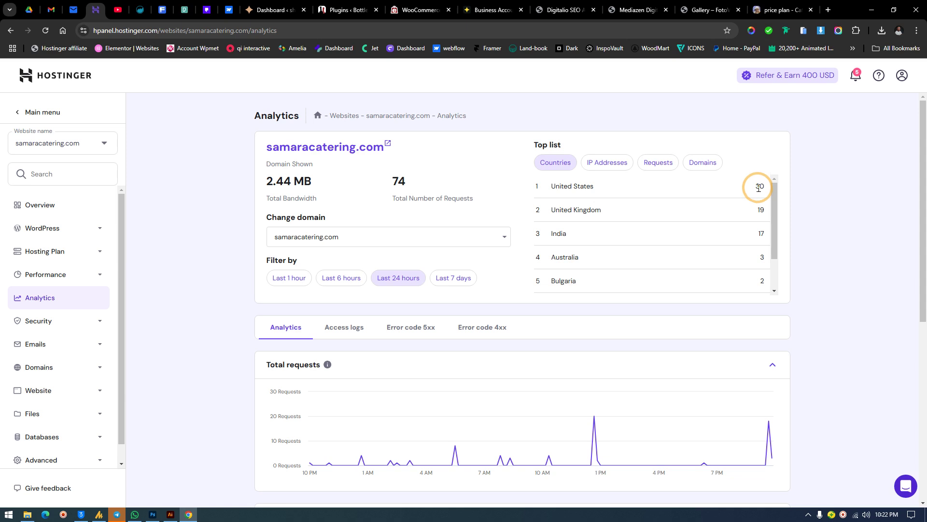
pyautogui.scroll(-1, 681, 251)
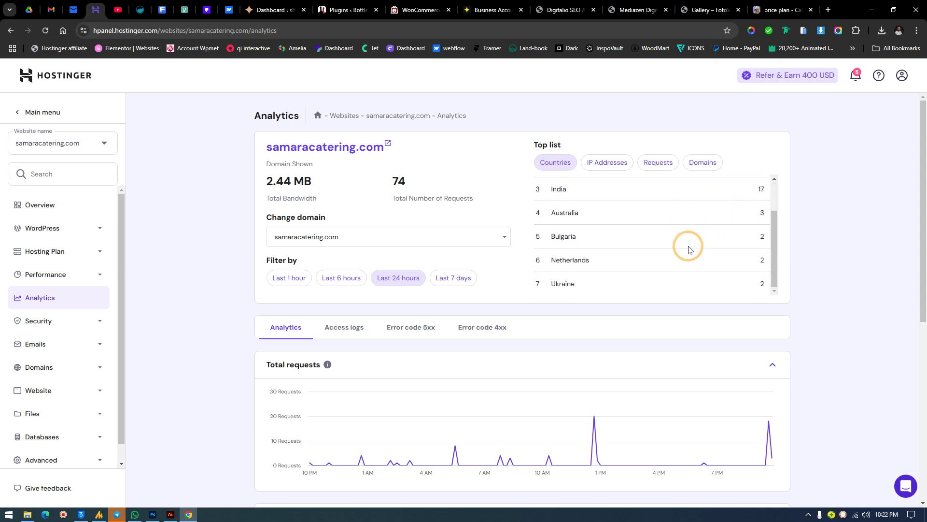
pyautogui.scroll(1, 651, 267)
pyautogui.scroll(-1, 651, 267)
pyautogui.scroll(1, 651, 266)
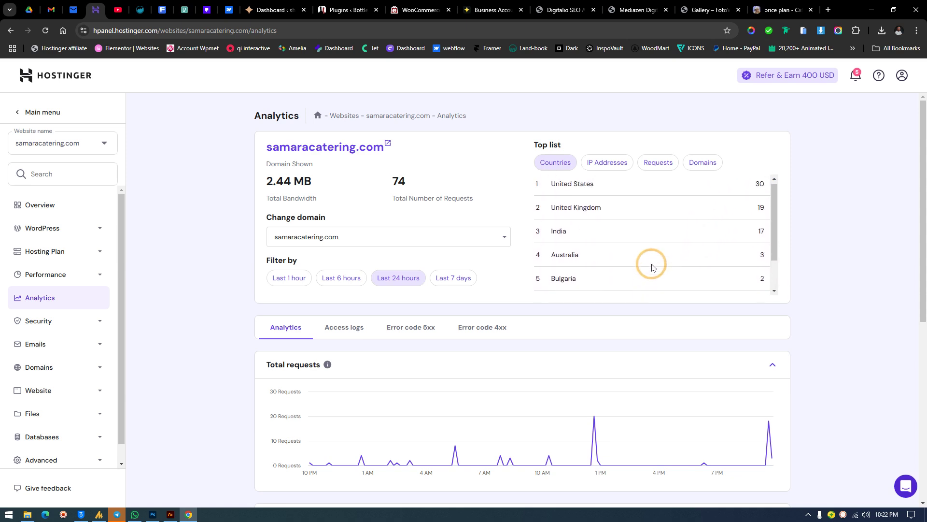
# Switch analytics to the last 7 days and highlight the 1,139 total requests.
pyautogui.click(459, 281)
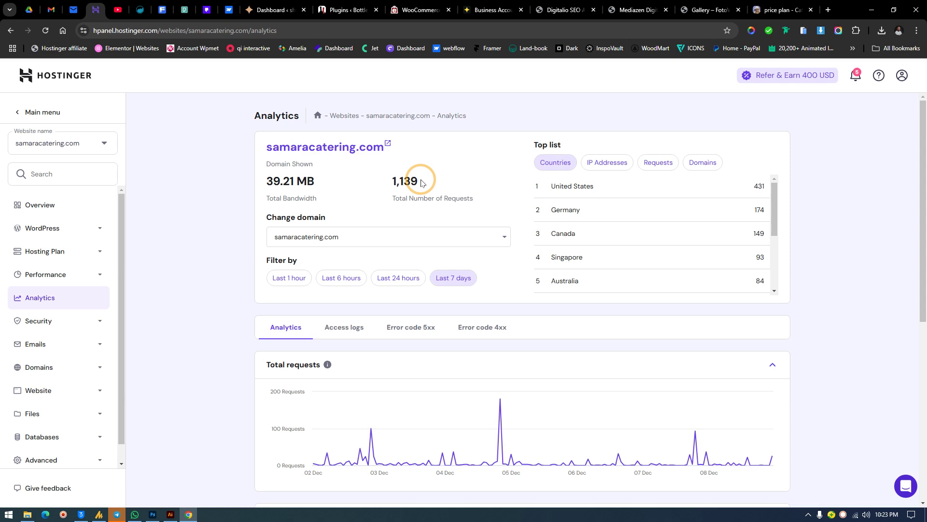
pyautogui.moveTo(421, 183); pyautogui.dragTo(367, 185)
pyautogui.click(392, 180)
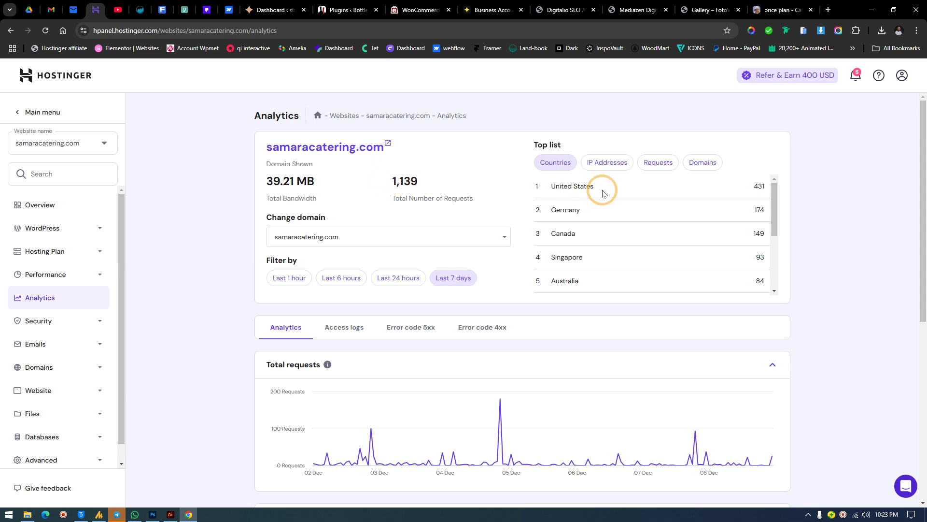
# Scroll the Countries list and check the Change domain choices without switching domains.
pyautogui.scroll(-3, 703, 234)
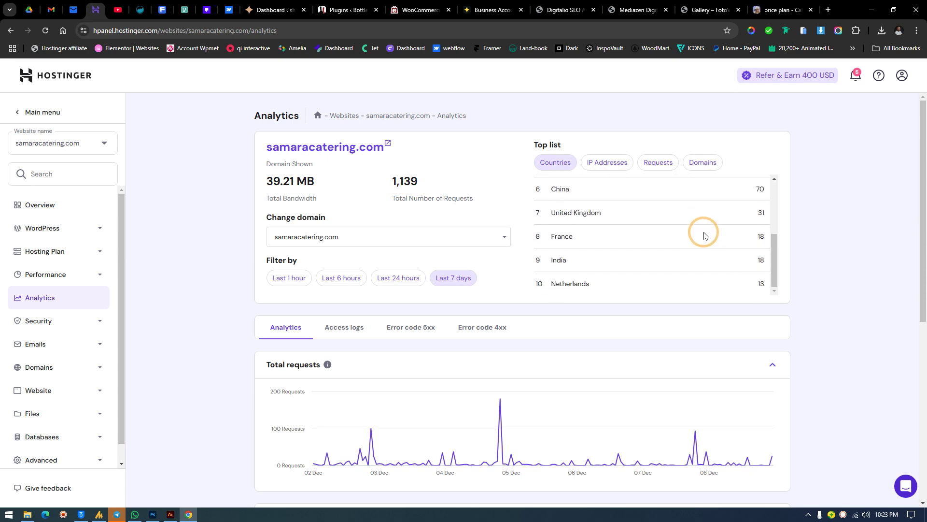
pyautogui.scroll(-4, 703, 236)
pyautogui.scroll(4, 687, 218)
pyautogui.scroll(3, 670, 242)
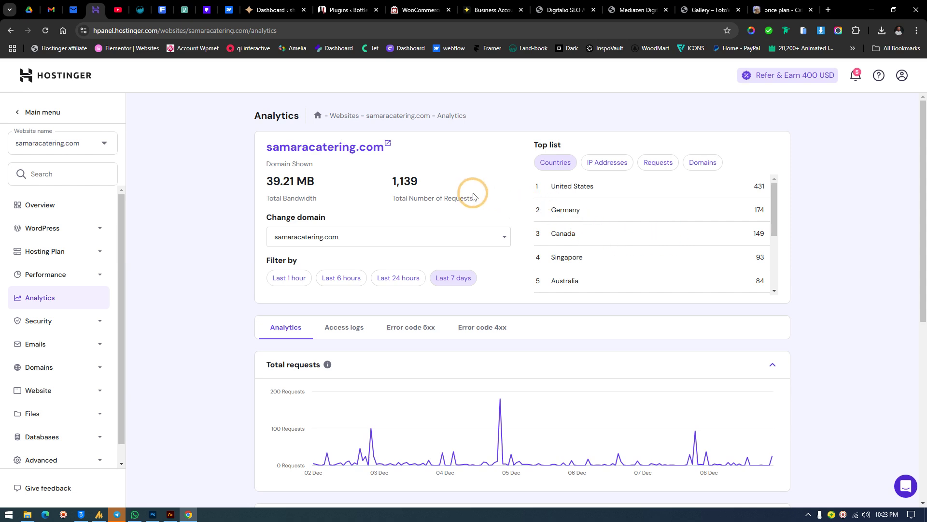
pyautogui.click(474, 240)
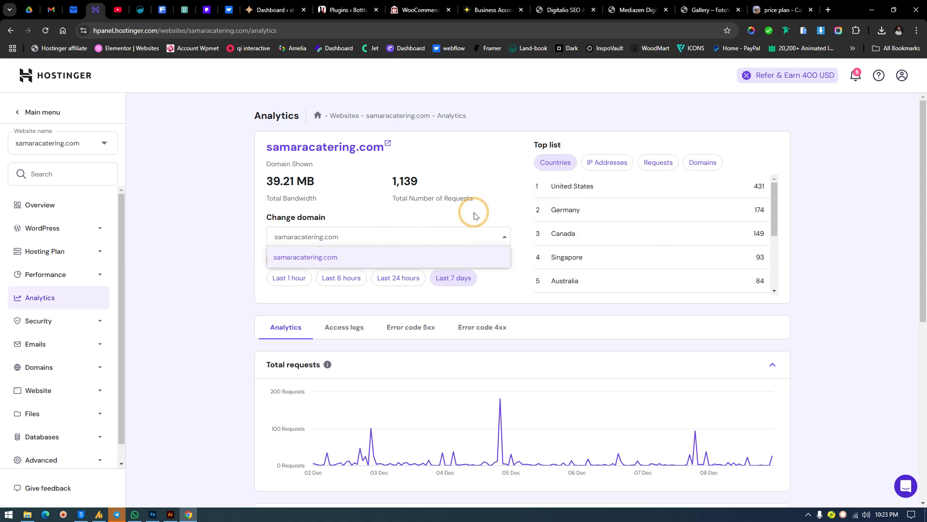
pyautogui.click(474, 216)
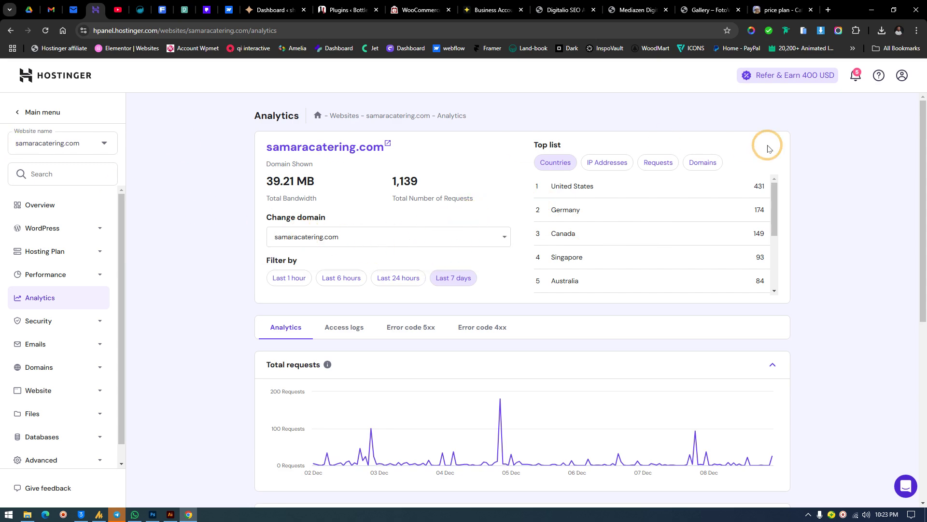
pyautogui.click(606, 165)
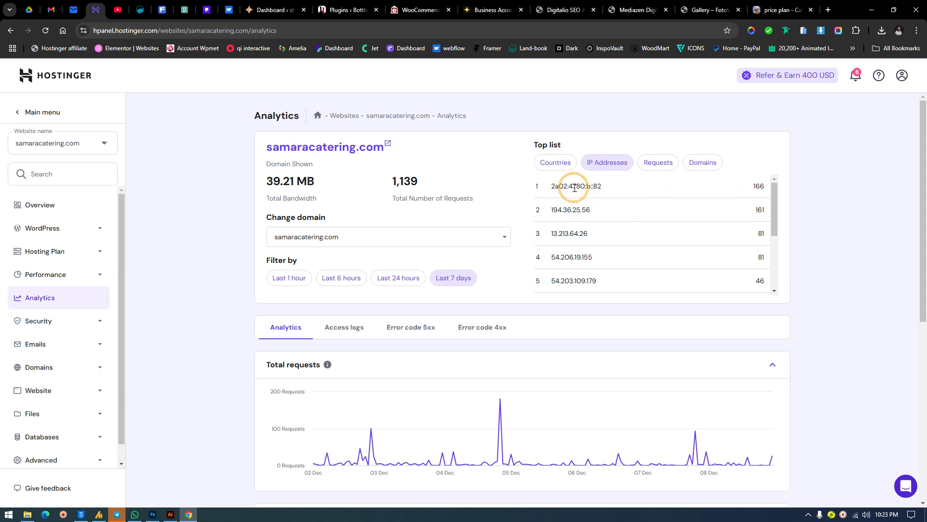
pyautogui.scroll(-3, 639, 223)
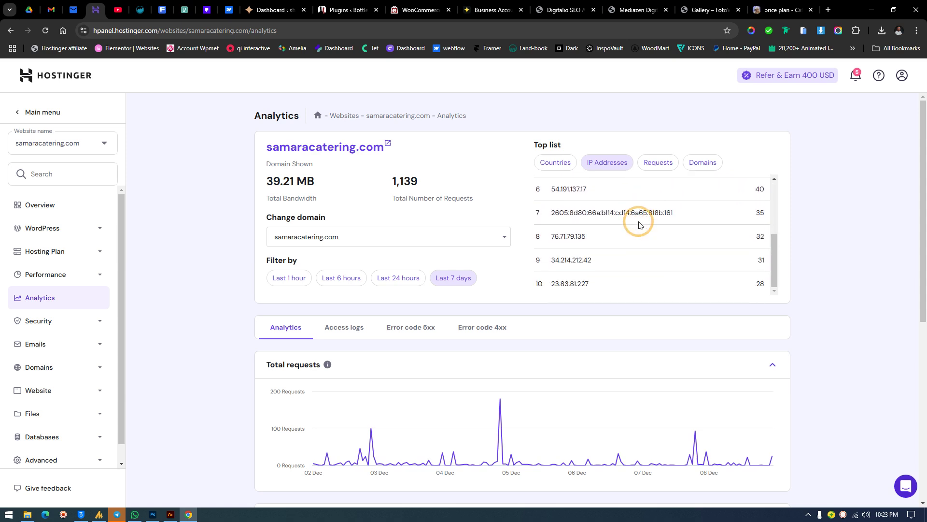
pyautogui.scroll(-2, 657, 263)
pyautogui.scroll(2, 663, 216)
pyautogui.scroll(3, 663, 213)
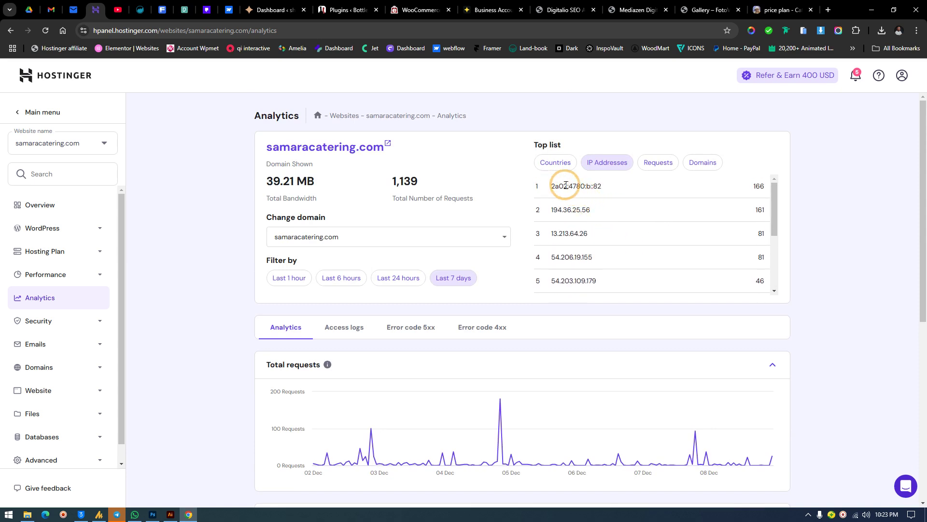
pyautogui.moveTo(607, 187); pyautogui.dragTo(555, 186)
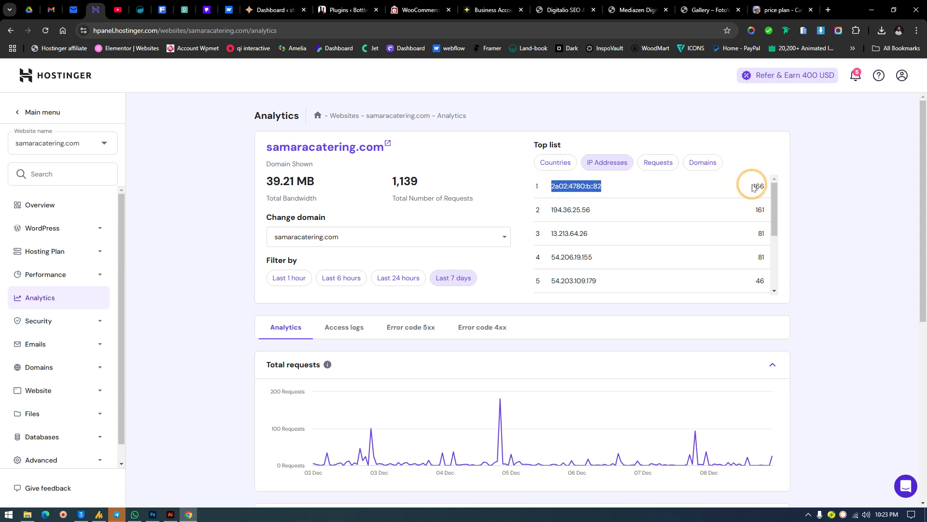
pyautogui.moveTo(752, 187); pyautogui.dragTo(764, 185)
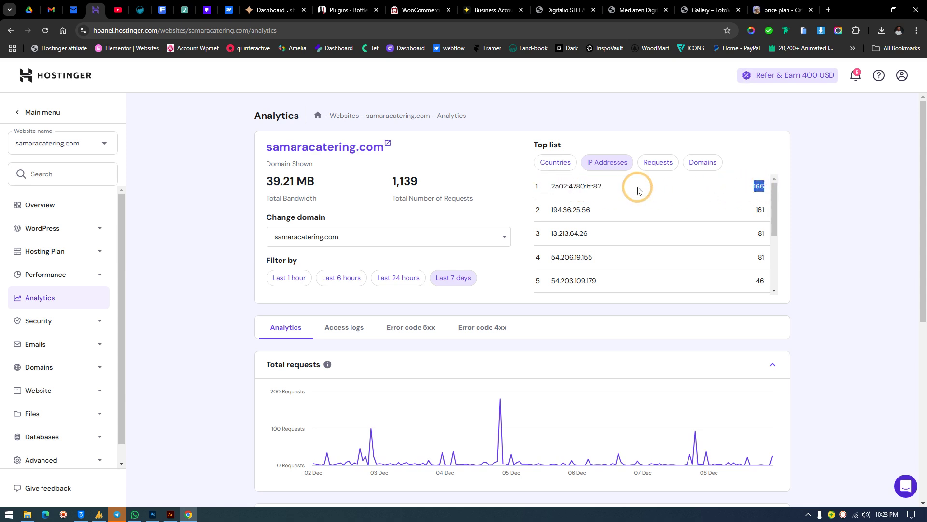
pyautogui.moveTo(609, 186); pyautogui.dragTo(528, 186)
pyautogui.click(596, 190)
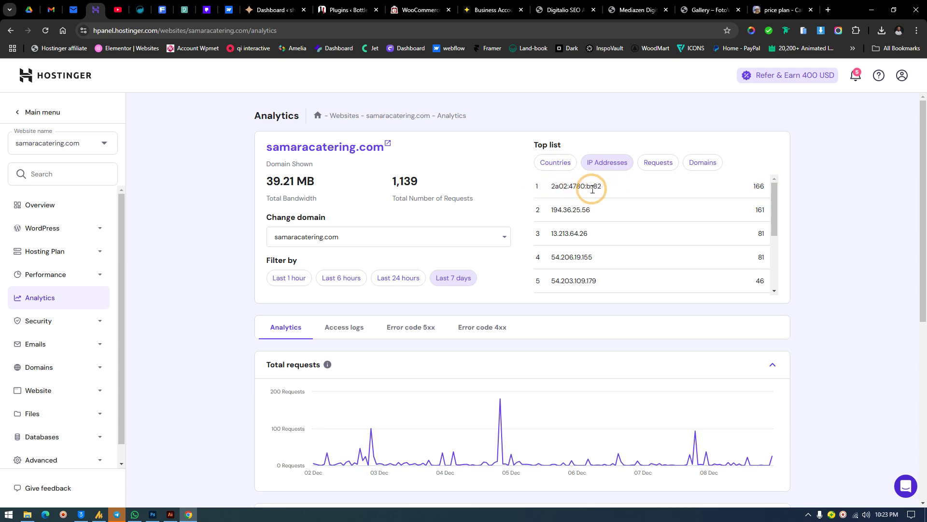
pyautogui.moveTo(609, 188); pyautogui.dragTo(545, 189)
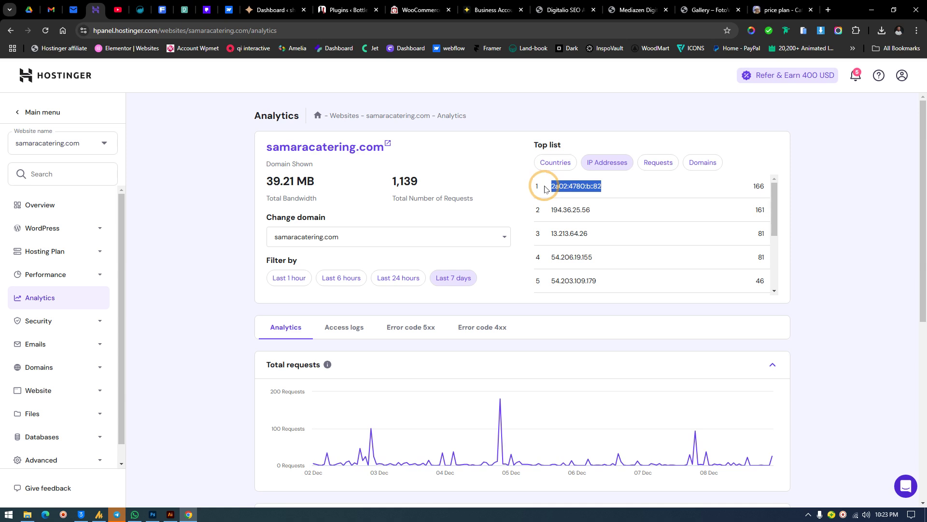
pyautogui.moveTo(607, 210); pyautogui.dragTo(553, 209)
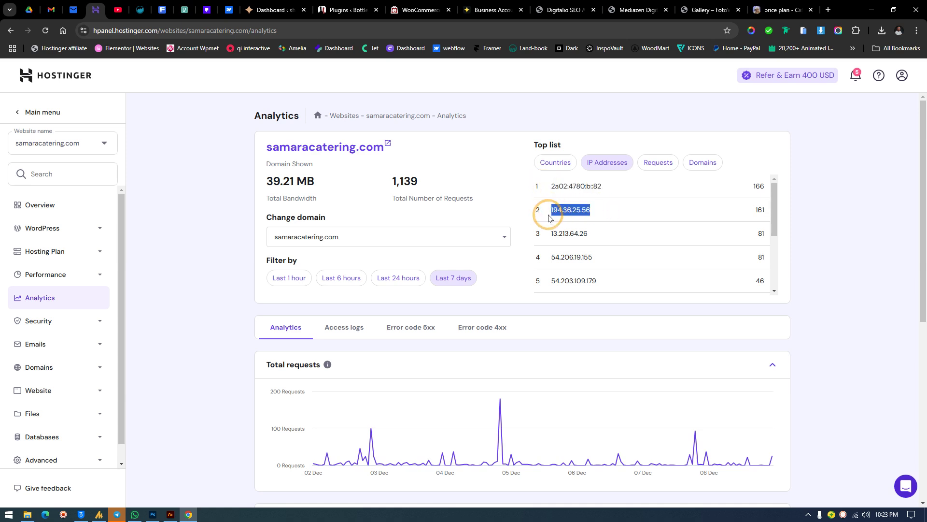
pyautogui.moveTo(600, 234); pyautogui.dragTo(537, 234)
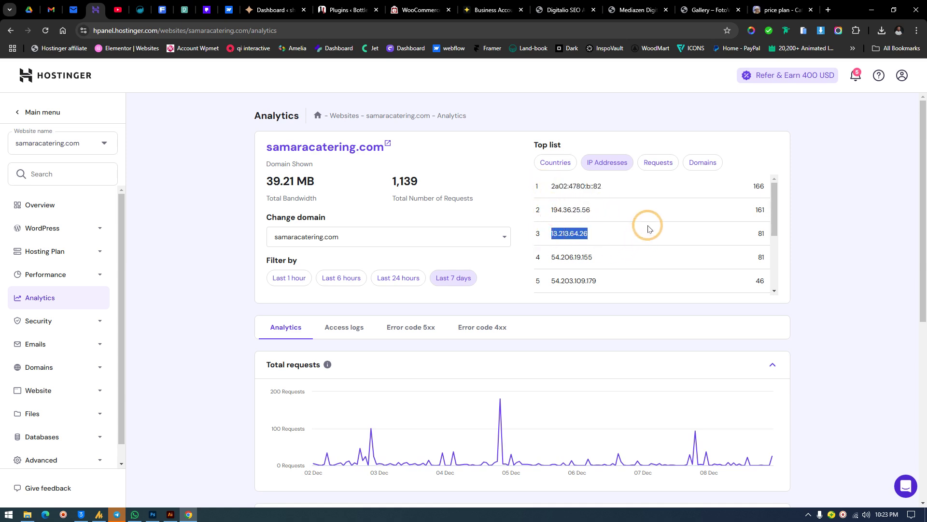
# Show the Requests top list and highlight the HTTP versions in the leading request lines.
pyautogui.click(657, 165)
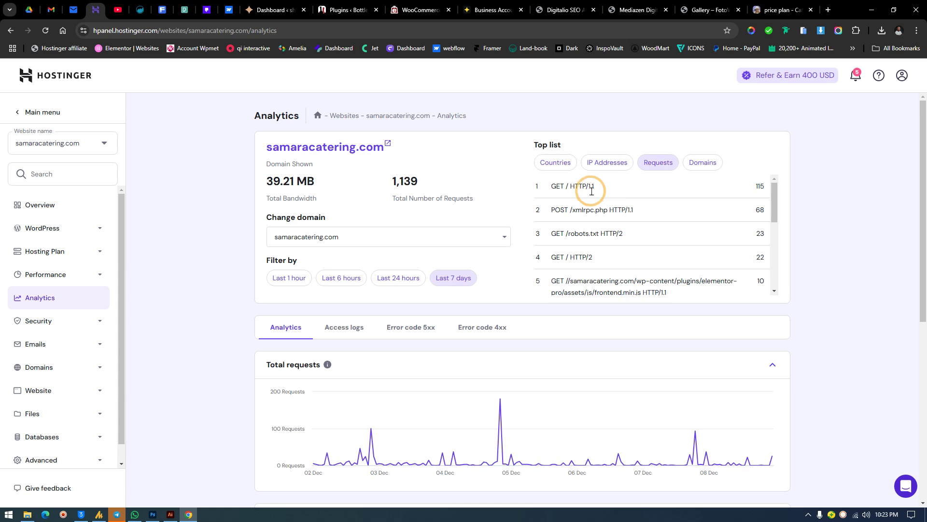
pyautogui.moveTo(599, 189); pyautogui.dragTo(590, 189)
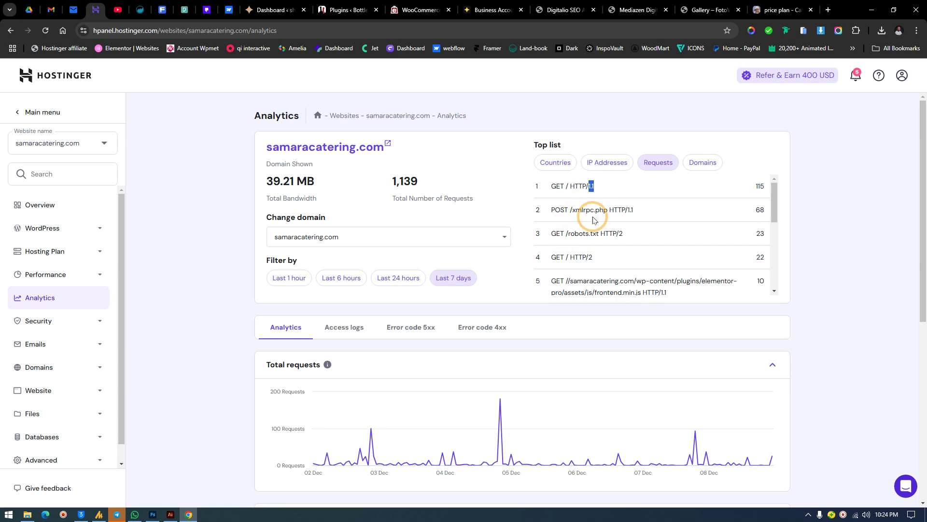
pyautogui.doubleClick(628, 210)
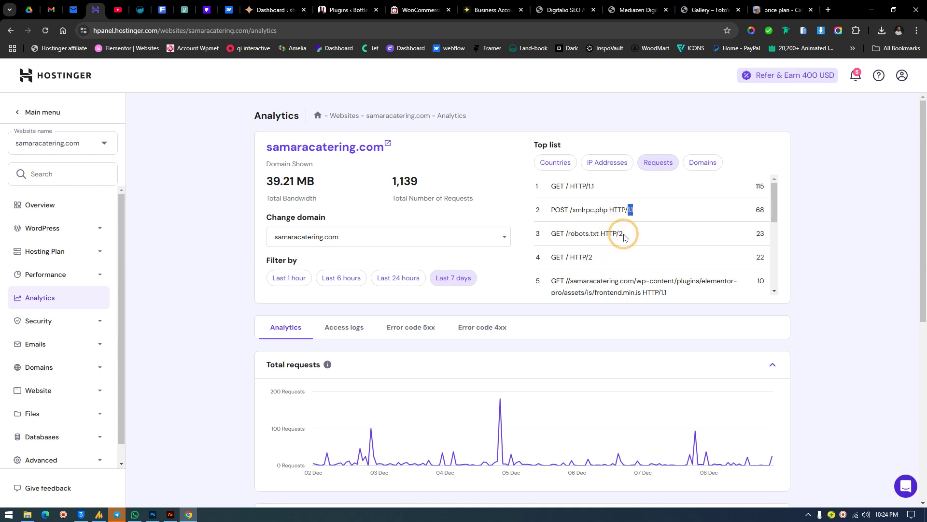
pyautogui.moveTo(624, 234); pyautogui.dragTo(601, 231)
pyautogui.moveTo(595, 186); pyautogui.dragTo(571, 185)
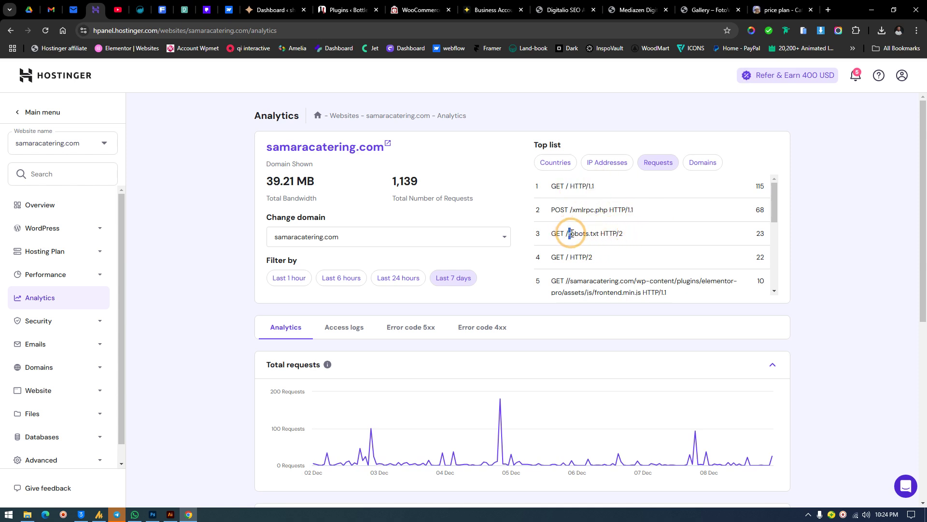
pyautogui.moveTo(570, 233); pyautogui.dragTo(594, 237)
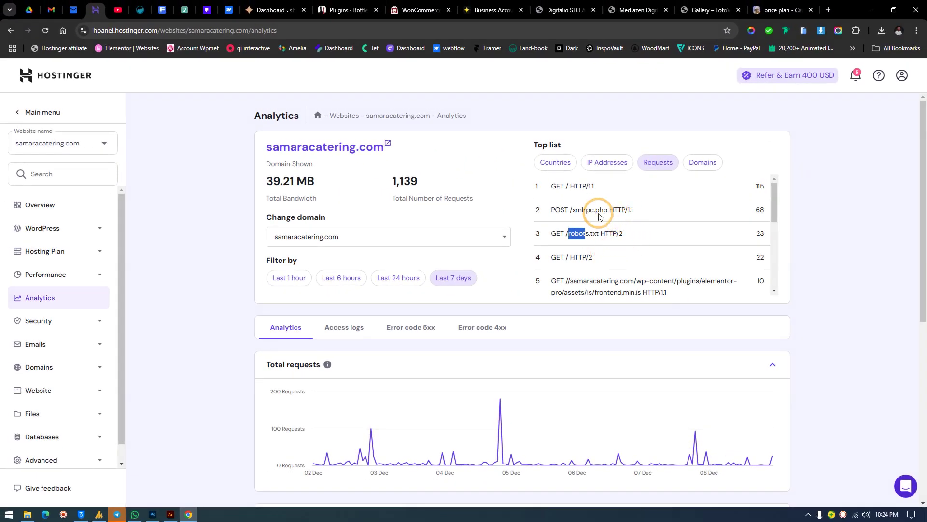
# Highlight the xmlrpc.php and robots.txt paths and scroll through all ten requests.
pyautogui.moveTo(572, 209); pyautogui.dragTo(609, 209)
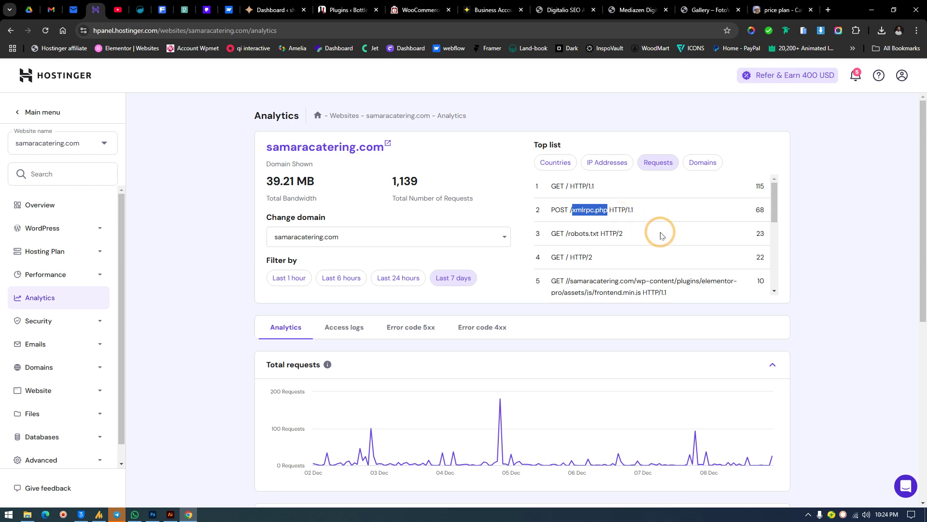
pyautogui.click(593, 259)
pyautogui.moveTo(593, 259); pyautogui.dragTo(571, 258)
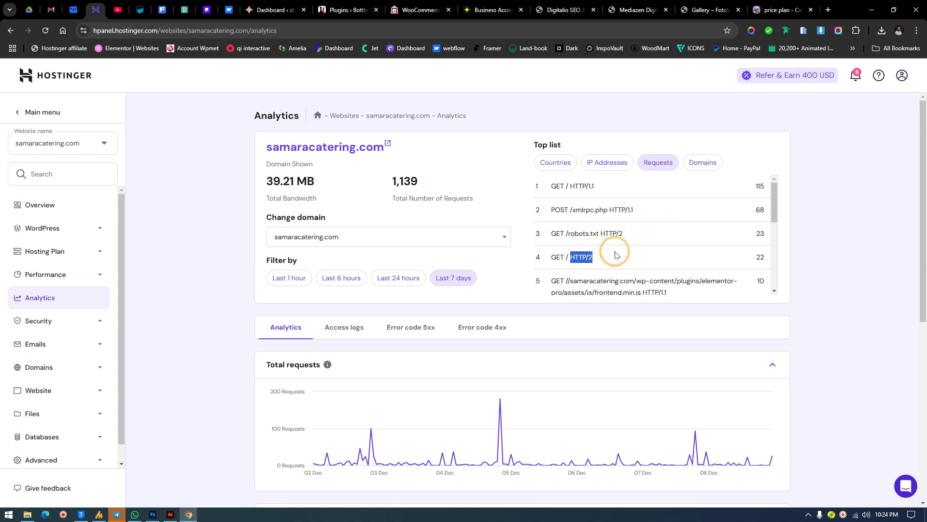
pyautogui.scroll(-1, 616, 253)
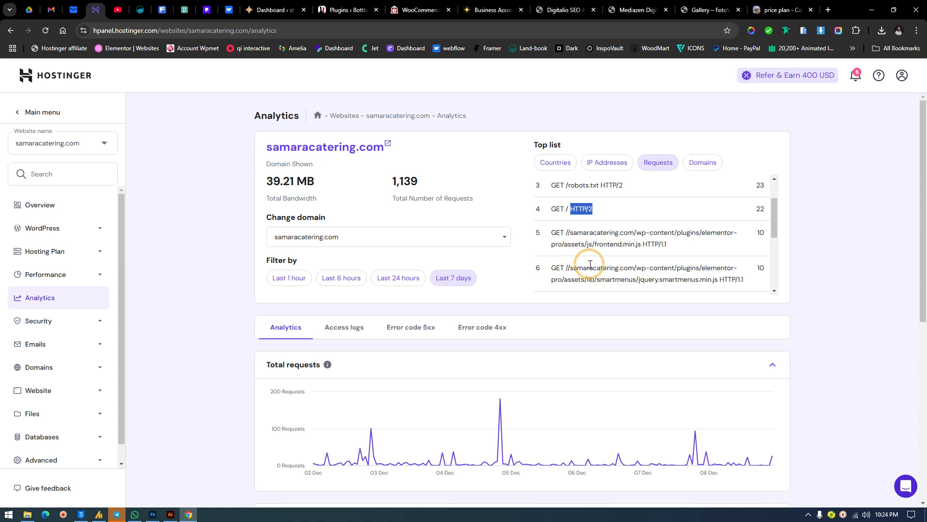
pyautogui.scroll(-2, 628, 245)
pyautogui.scroll(-1, 619, 219)
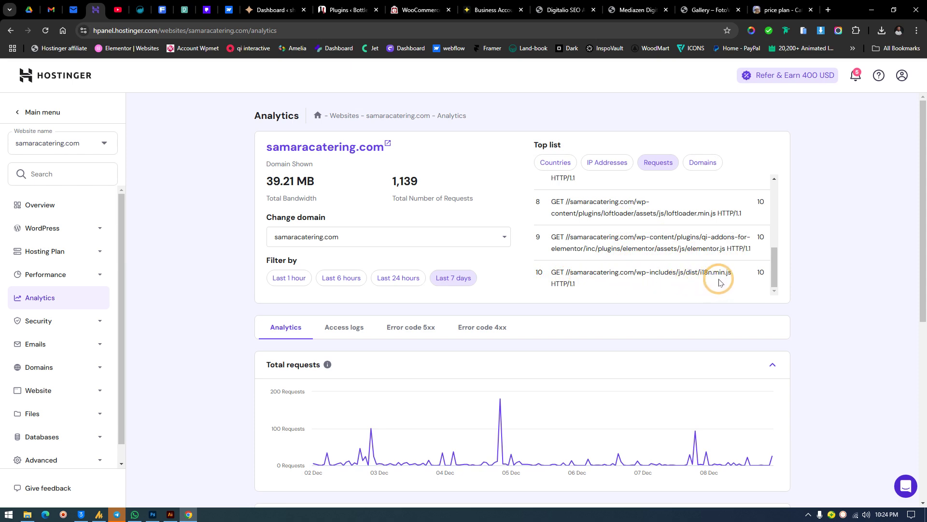
pyautogui.scroll(4, 669, 236)
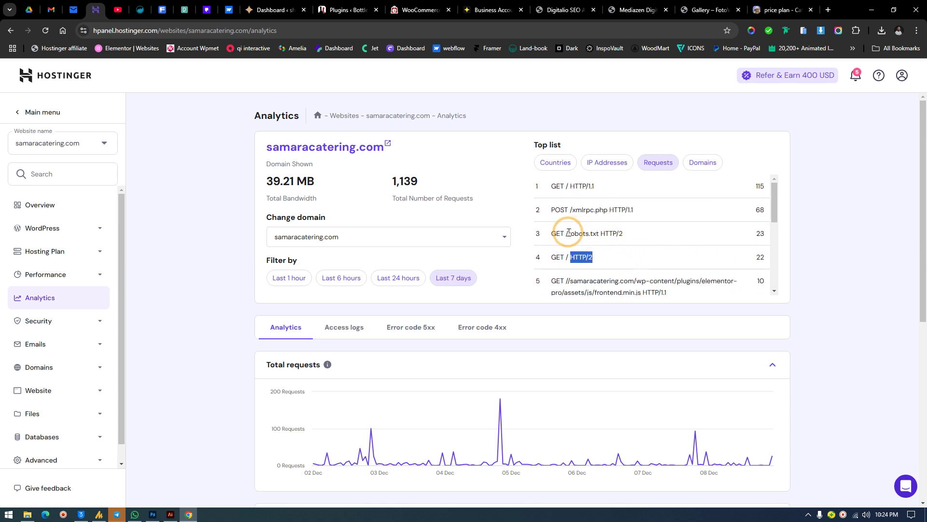
pyautogui.moveTo(568, 234); pyautogui.dragTo(602, 233)
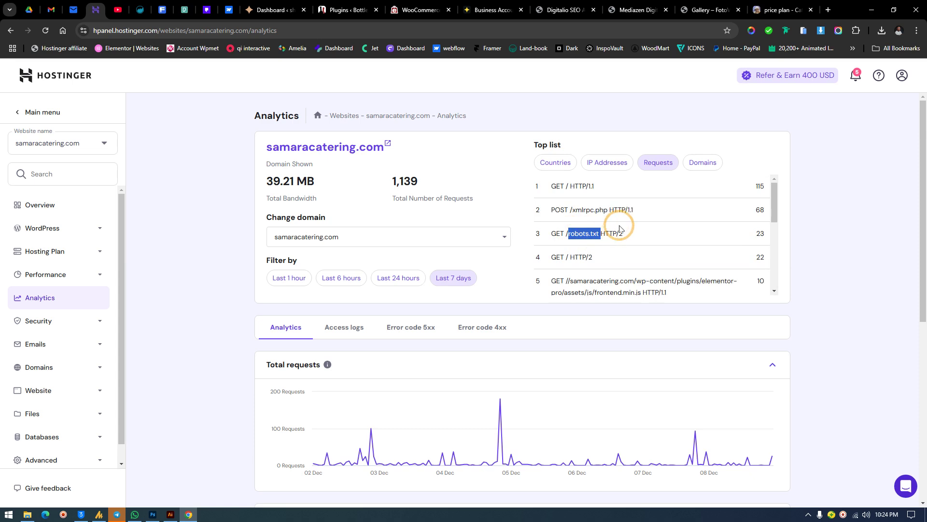
# Rank the top list by Domains and highlight counts 2,557, 1,099, the 1,139 total, and 2,315.
pyautogui.click(703, 162)
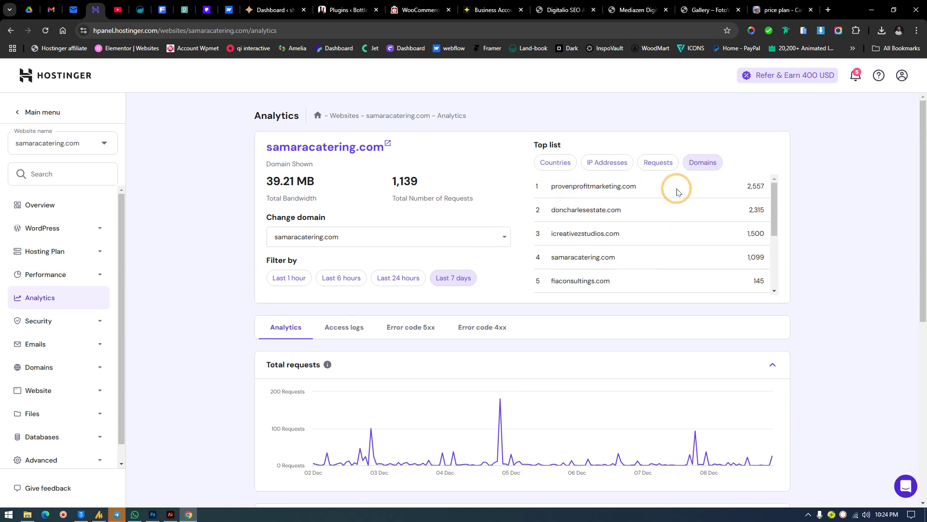
pyautogui.scroll(-3, 647, 234)
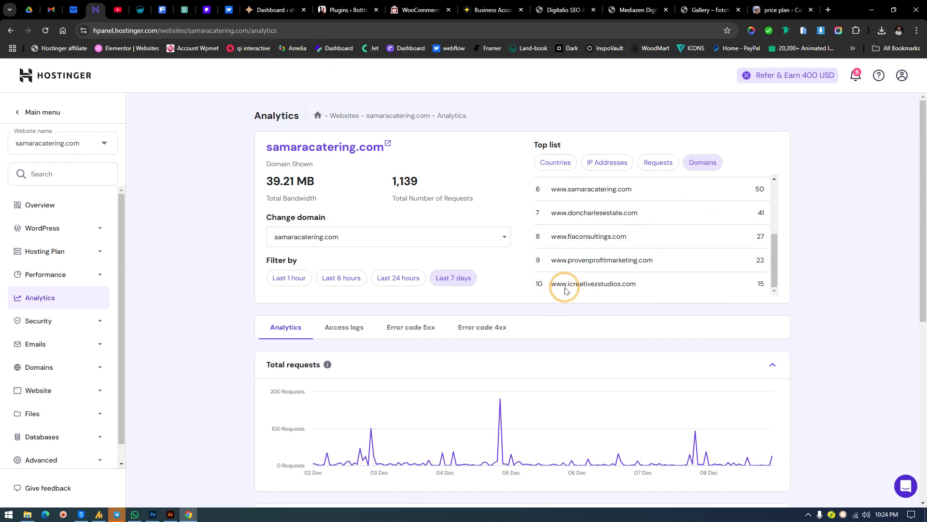
pyautogui.scroll(3, 641, 275)
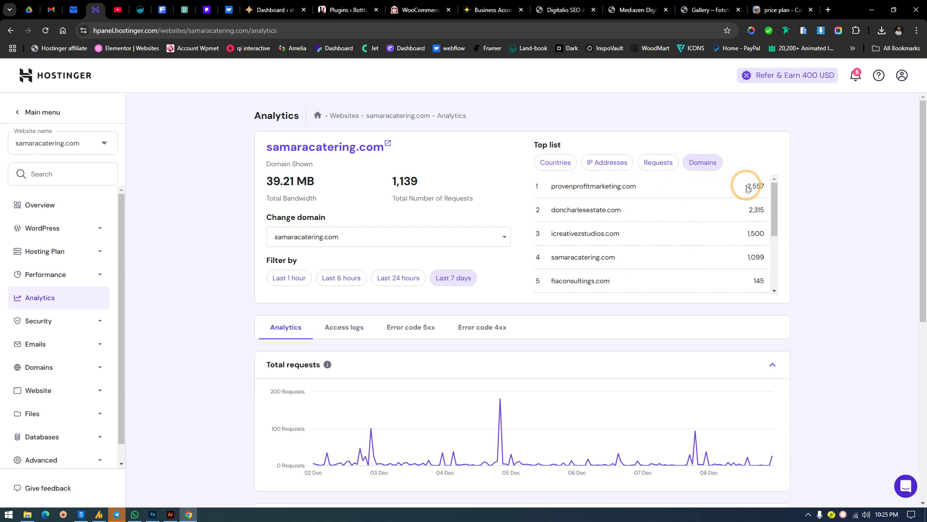
pyautogui.moveTo(747, 188); pyautogui.dragTo(766, 188)
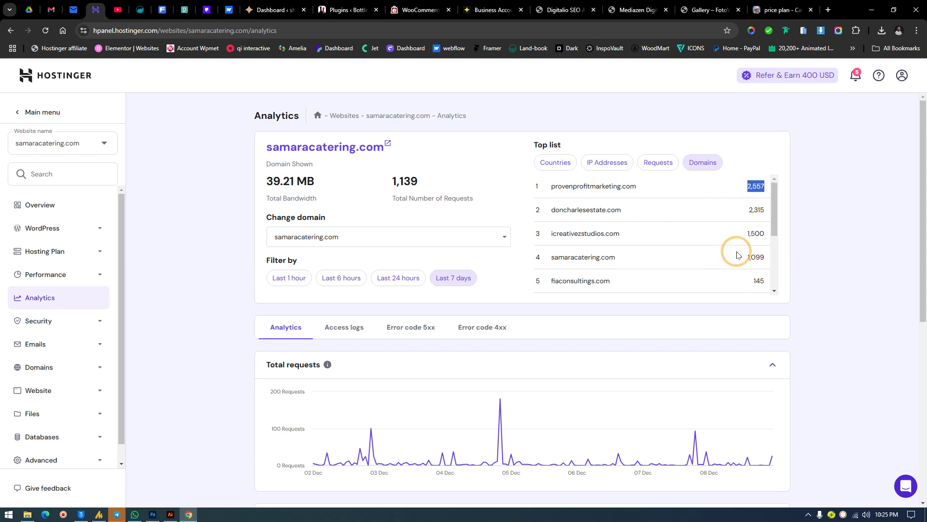
pyautogui.moveTo(748, 261); pyautogui.dragTo(765, 259)
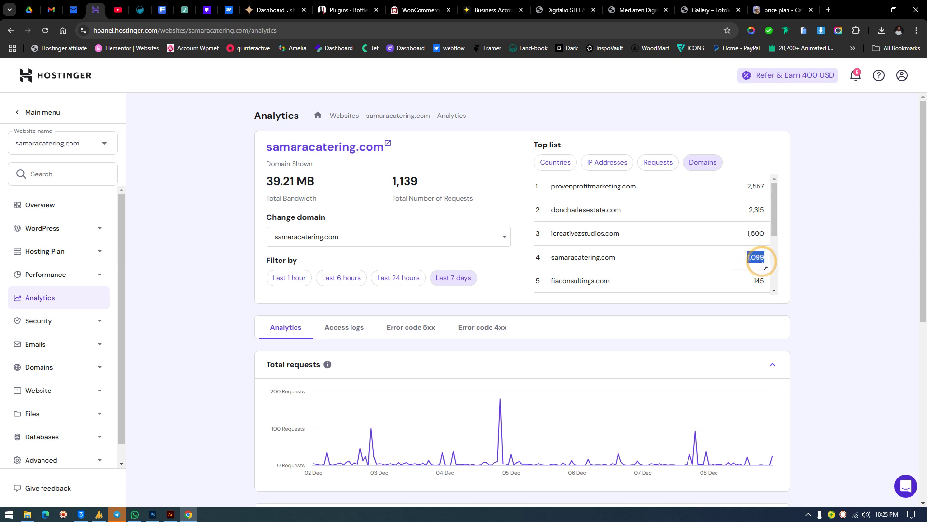
pyautogui.moveTo(390, 183); pyautogui.dragTo(437, 185)
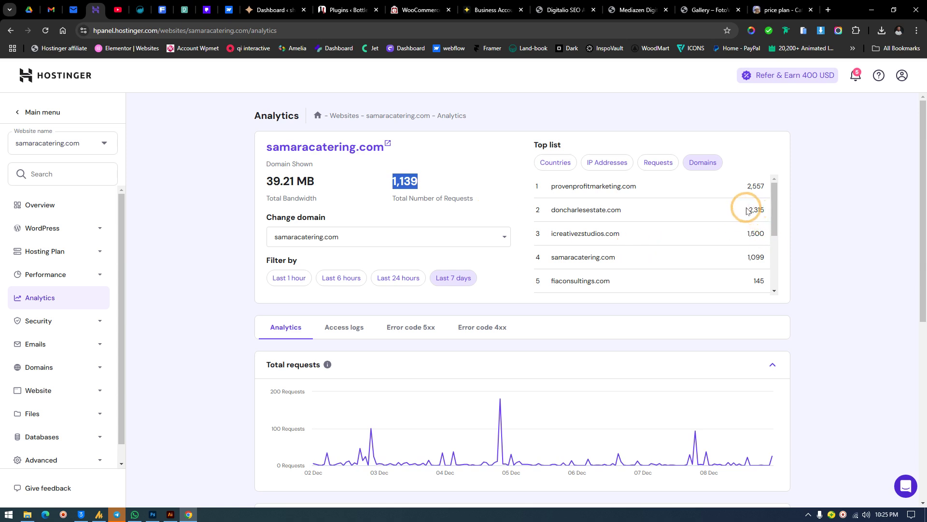
pyautogui.moveTo(747, 210); pyautogui.dragTo(766, 187)
pyautogui.scroll(-3, 734, 232)
pyautogui.scroll(-5, 735, 232)
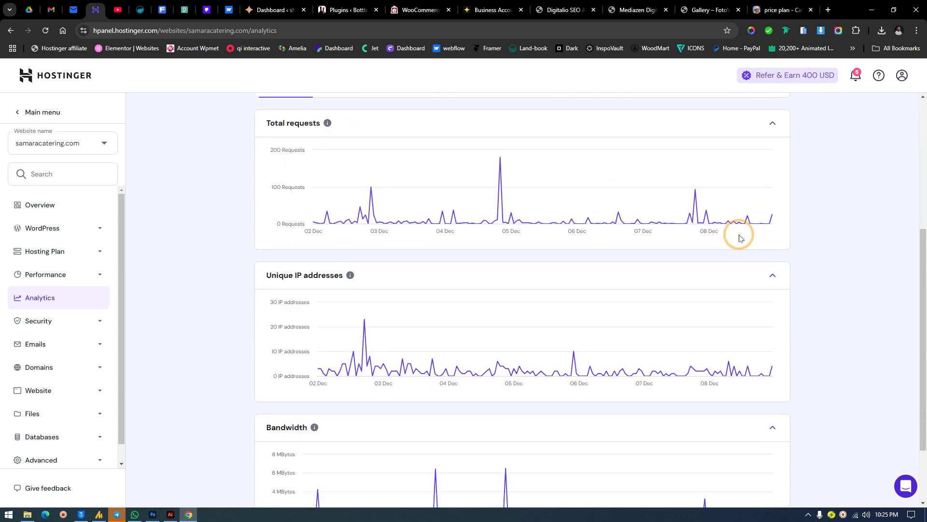
pyautogui.scroll(5, 737, 233)
pyautogui.scroll(3, 715, 242)
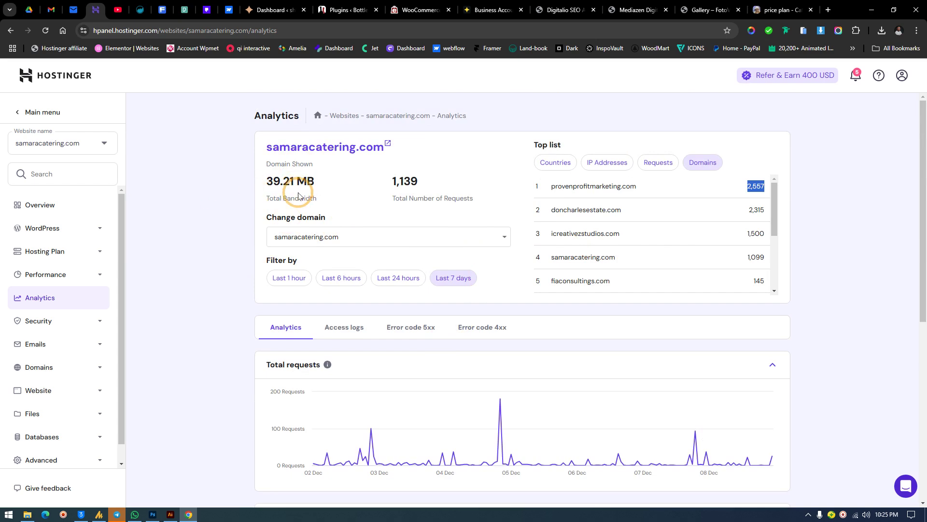
# Rank the top list by Countries, scroll through them, then pick the Last 24 hours filter.
pyautogui.click(561, 164)
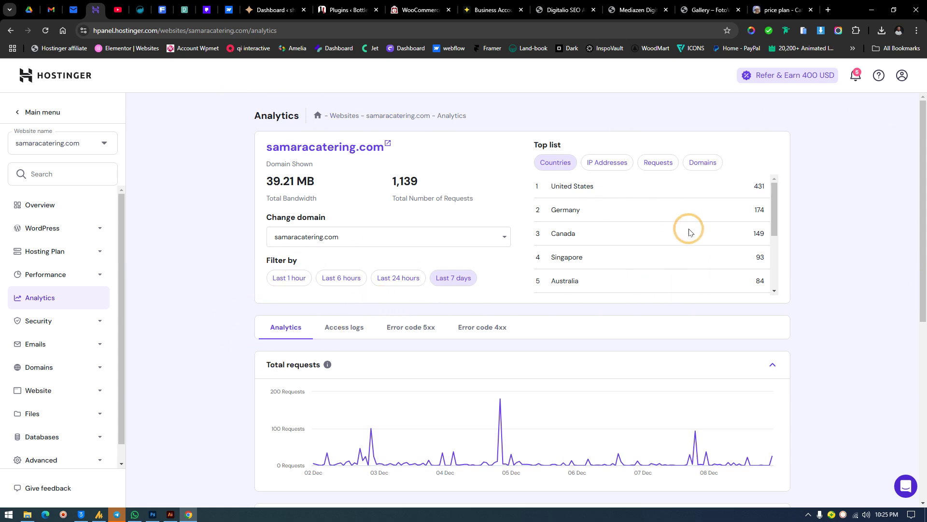
pyautogui.scroll(-3, 690, 232)
pyautogui.scroll(3, 690, 232)
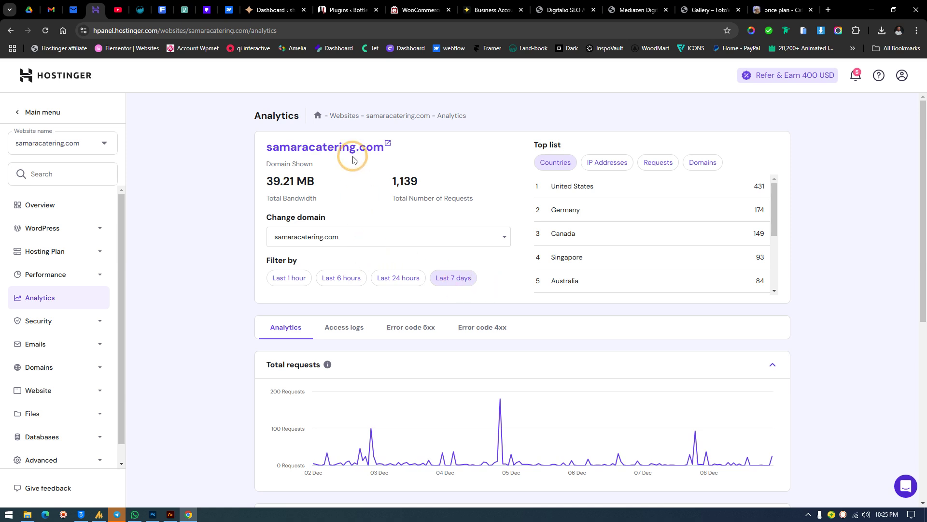
pyautogui.click(415, 288)
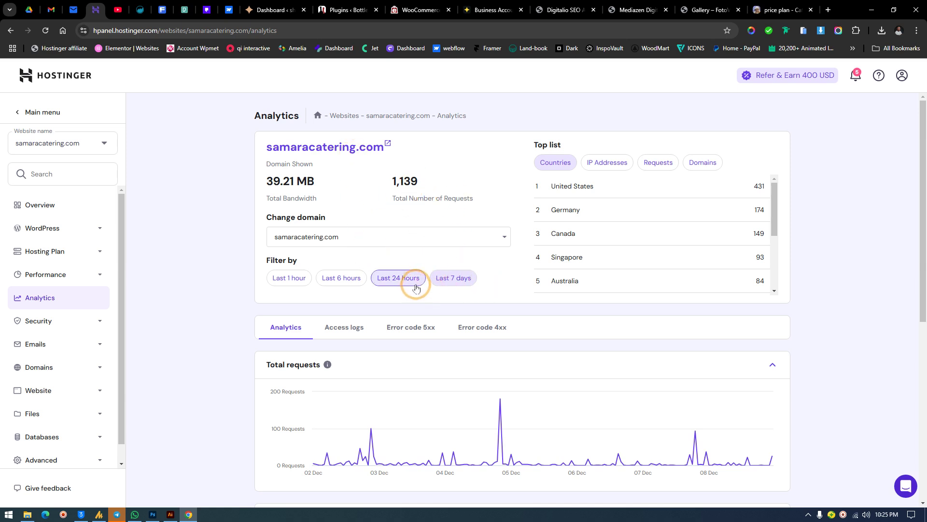